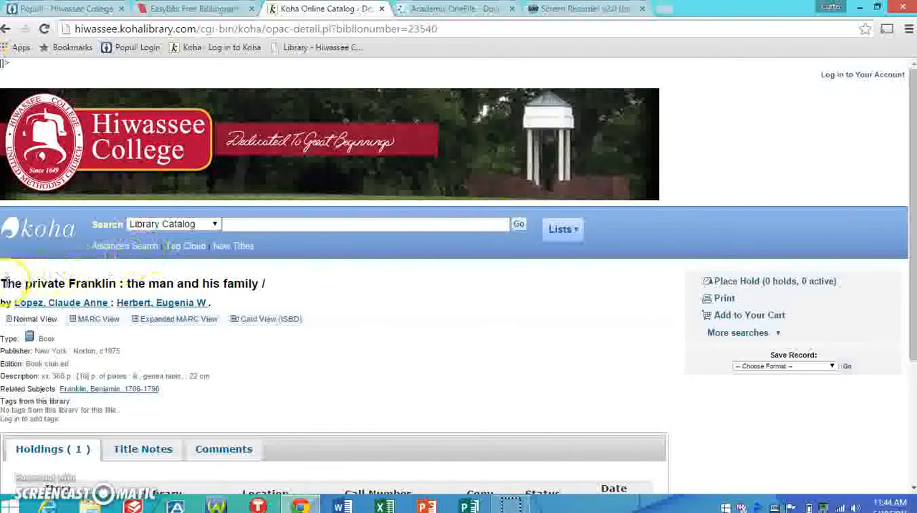
pyautogui.moveTo(7, 283); pyautogui.dragTo(256, 283)
pyautogui.click(6, 280)
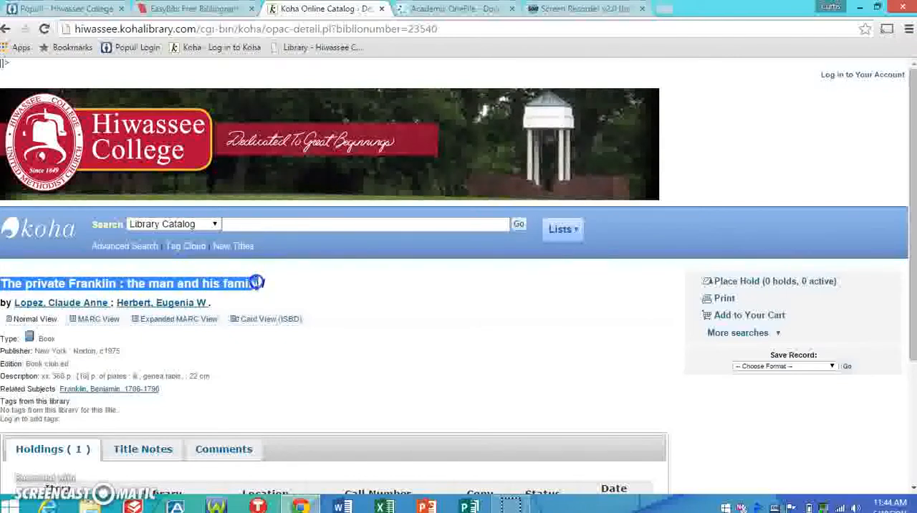
pyautogui.click(241, 285)
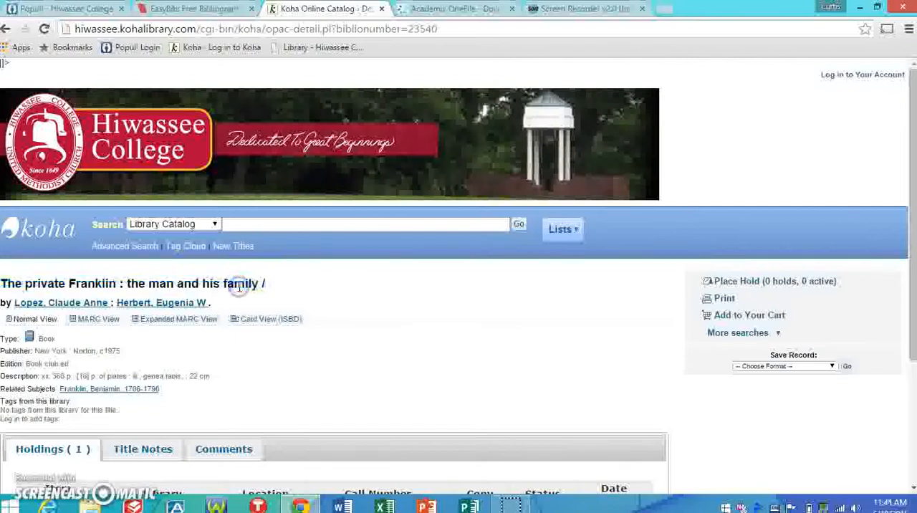
pyautogui.click(6, 283)
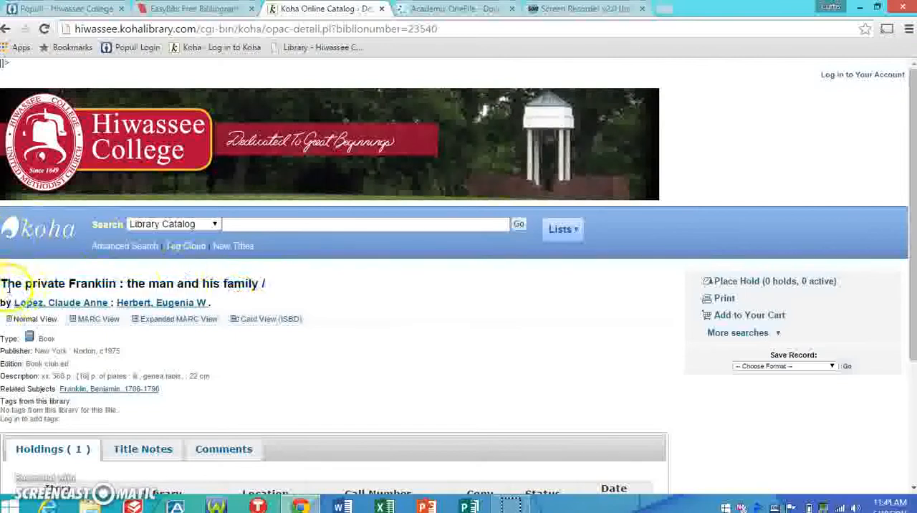
pyautogui.moveTo(5, 283); pyautogui.dragTo(104, 285)
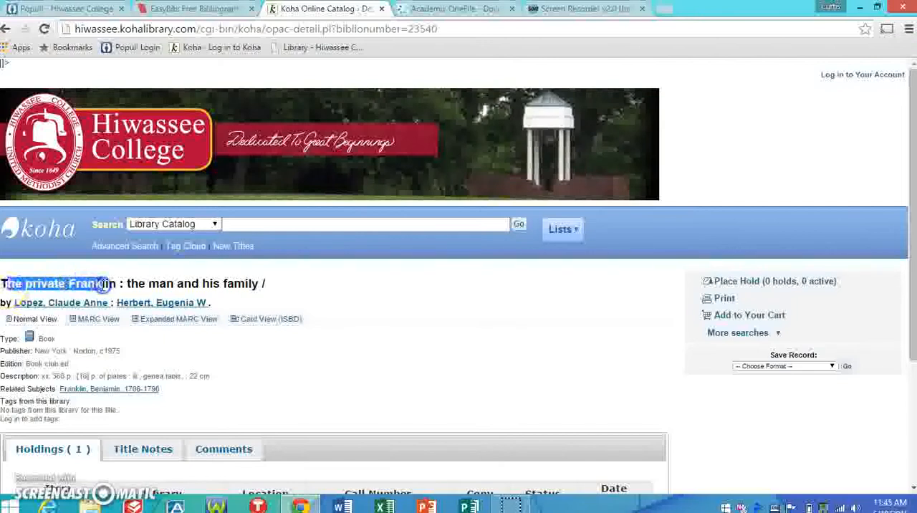
pyautogui.click(62, 269)
# - Copy the book title "The private Franklin : the man and his family" from the Koha catalog record
pyautogui.moveTo(5, 281); pyautogui.dragTo(256, 279)
pyautogui.rightClick(248, 283)
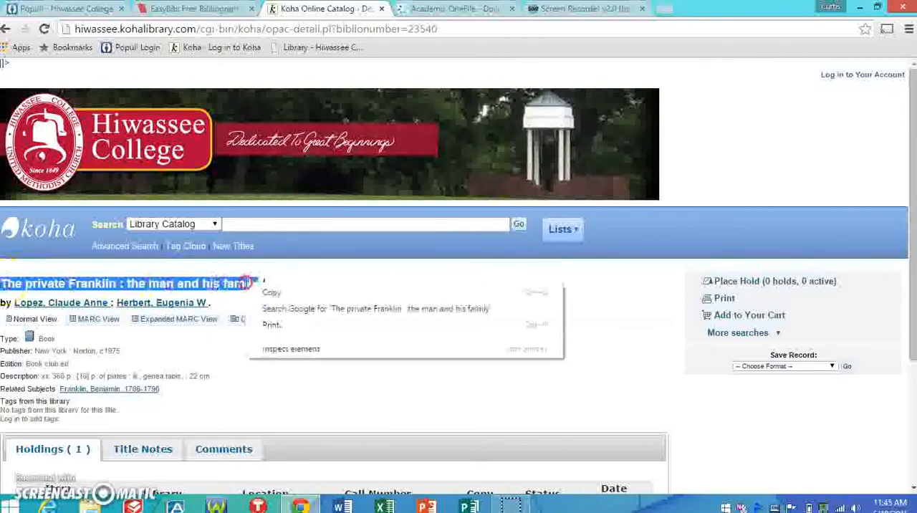
pyautogui.click(265, 293)
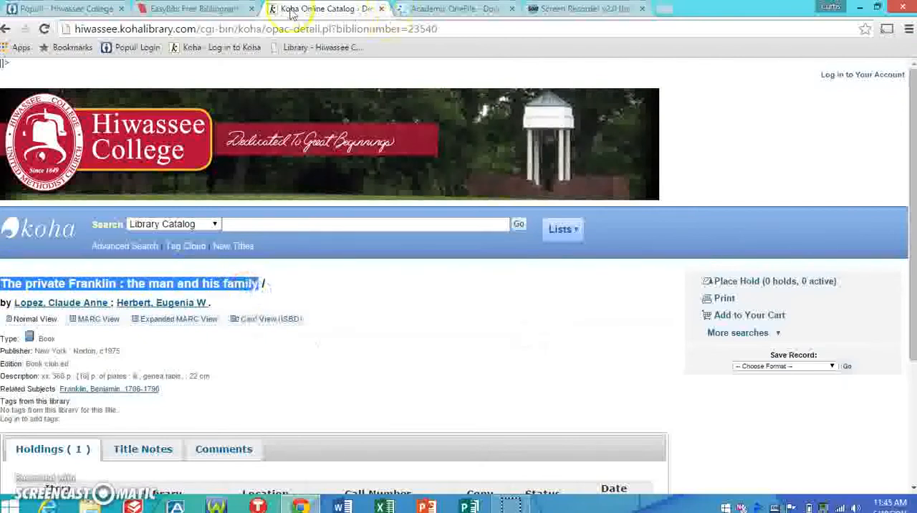
# - Switch to EasyBib and search for an MLA book citation using the copied title "The private Franklin : the man and his family"
pyautogui.click(213, 8)
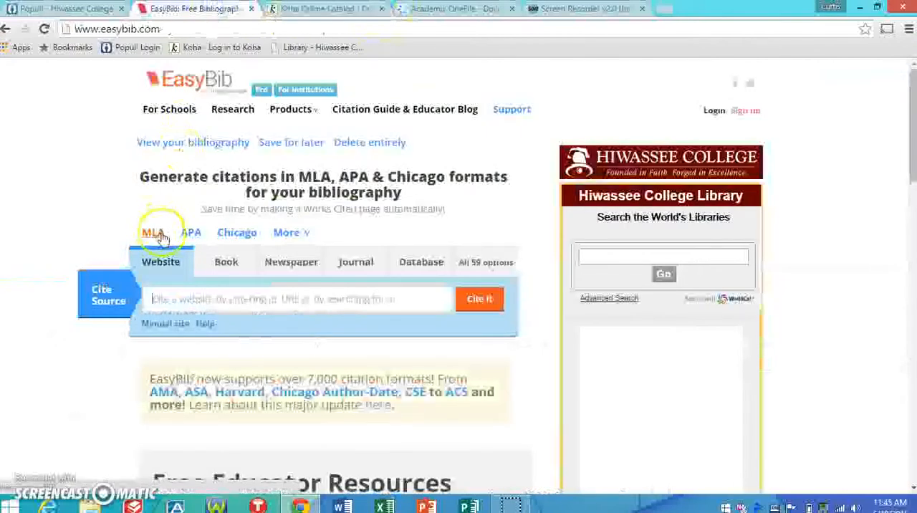
pyautogui.click(369, 267)
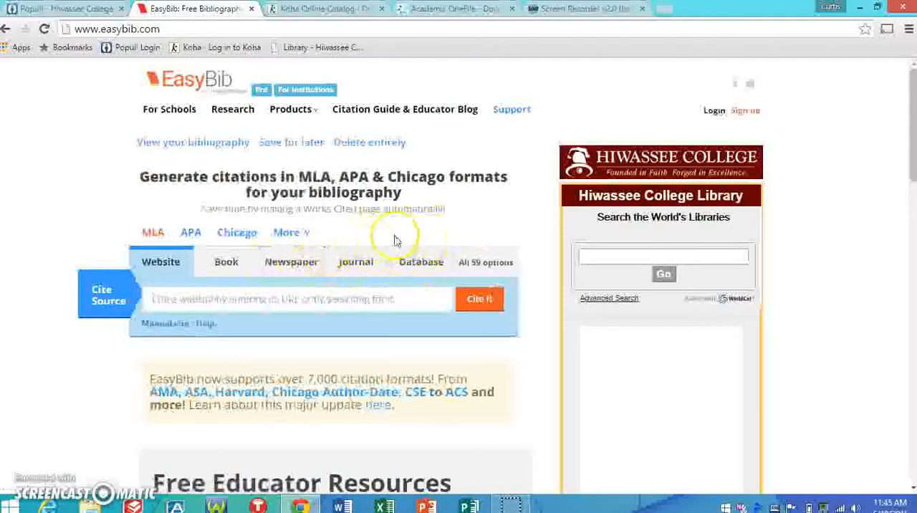
pyautogui.click(226, 265)
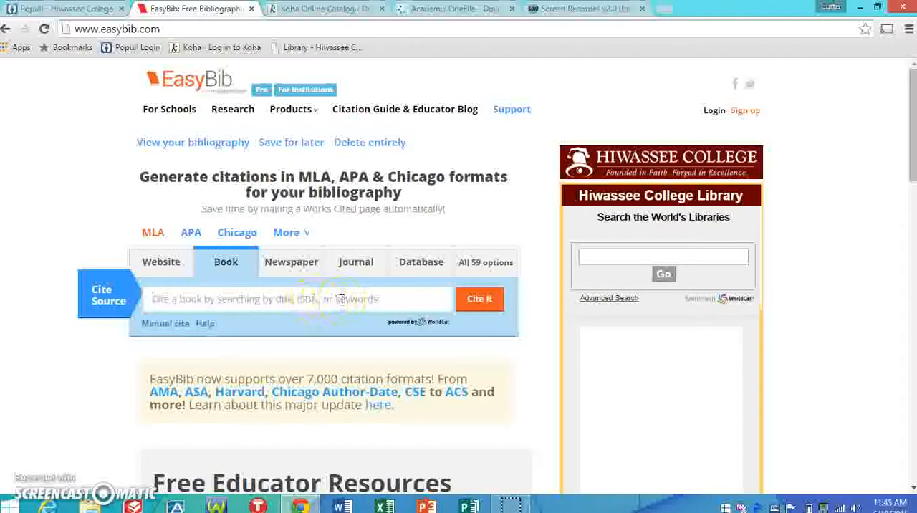
pyautogui.rightClick(285, 295)
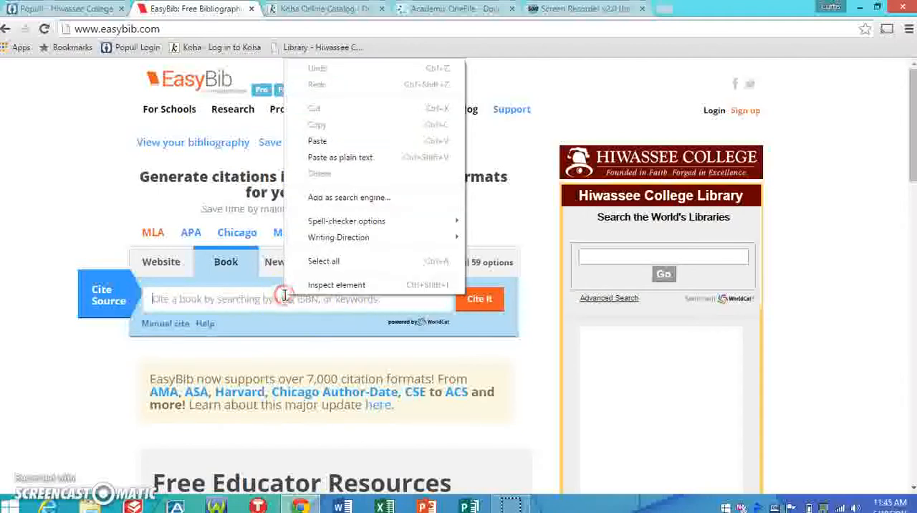
pyautogui.click(324, 140)
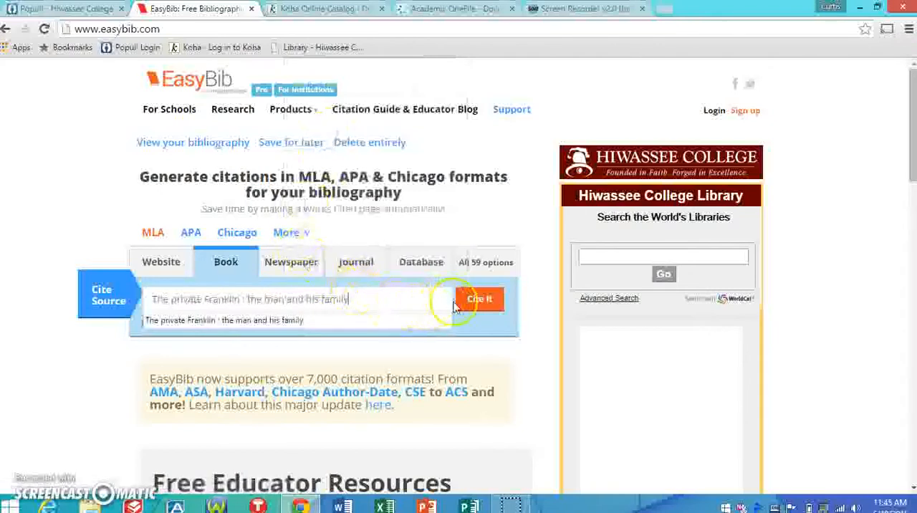
pyautogui.click(481, 301)
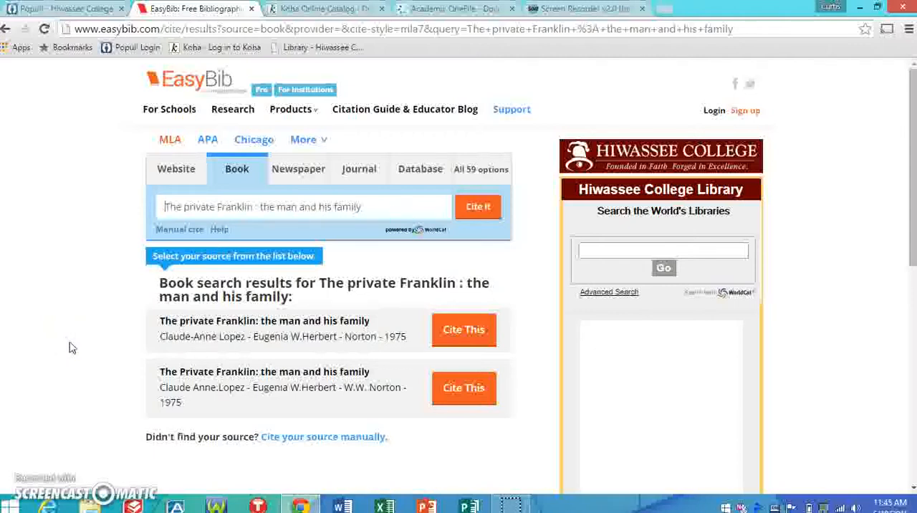
# - Compare the publisher names given in the two book search results
pyautogui.click(89, 337)
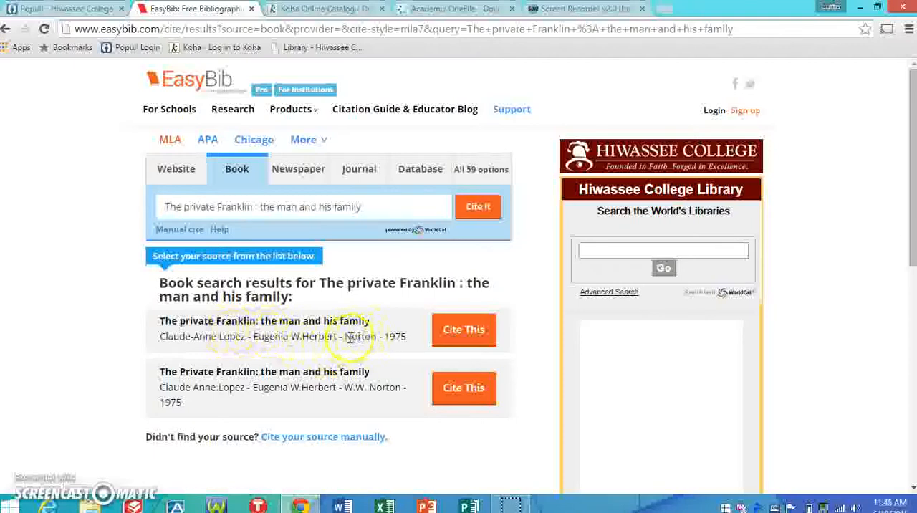
pyautogui.moveTo(346, 337); pyautogui.dragTo(377, 336)
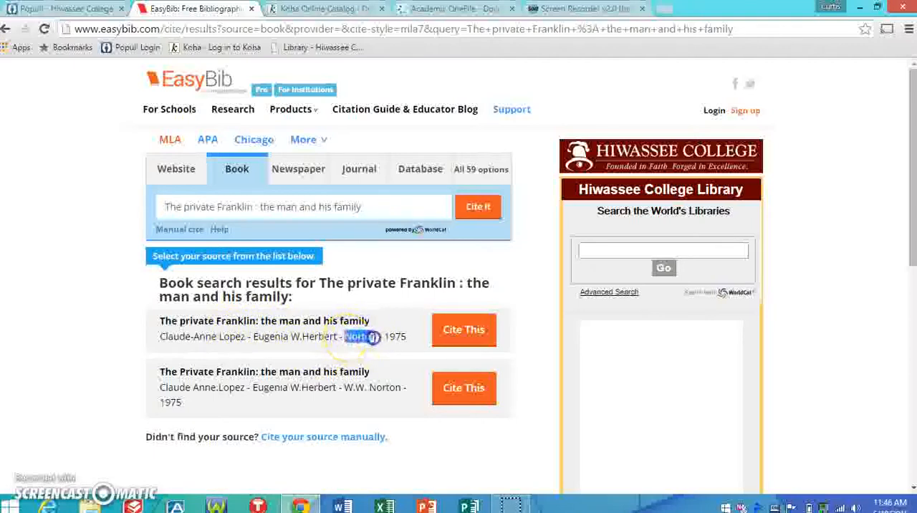
pyautogui.click(347, 386)
pyautogui.moveTo(348, 387); pyautogui.dragTo(401, 388)
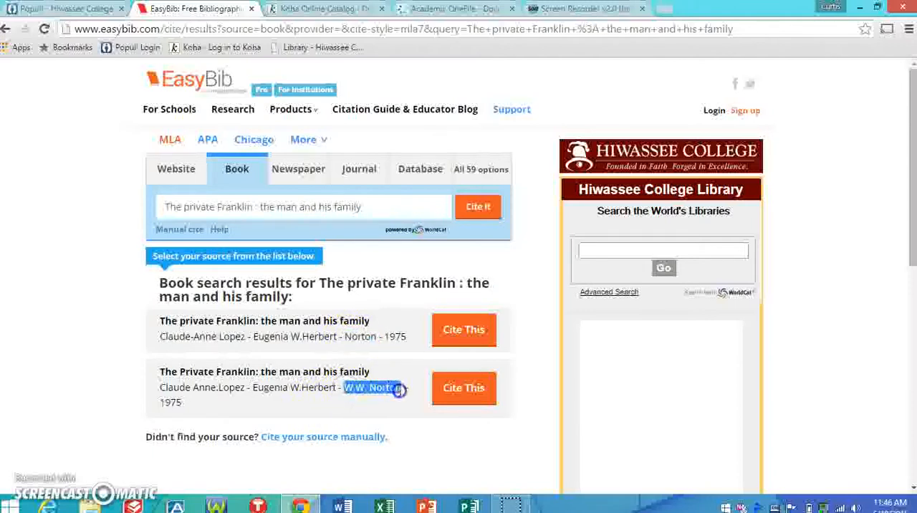
pyautogui.press('super+c')
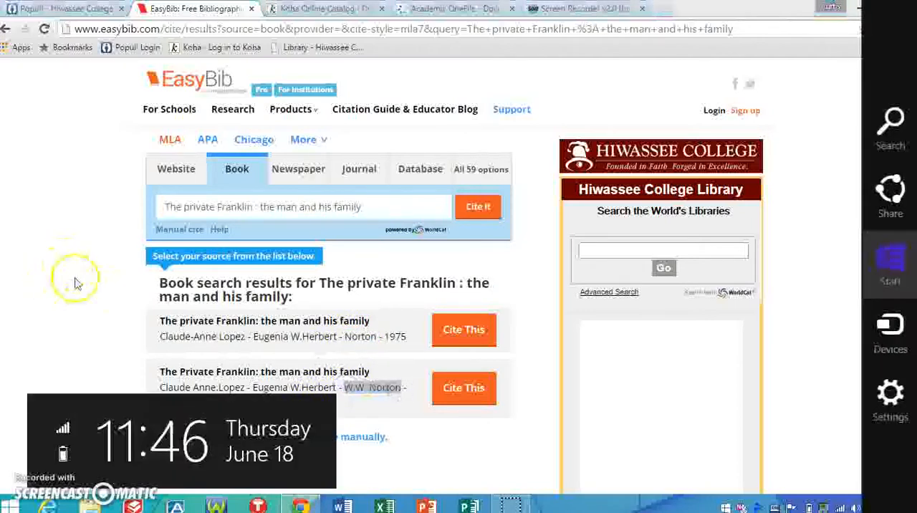
pyautogui.click(79, 287)
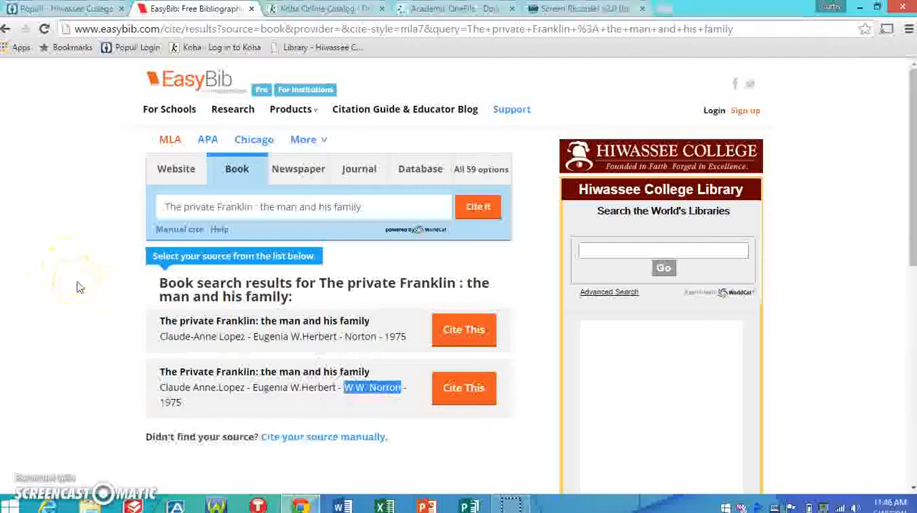
pyautogui.click(93, 242)
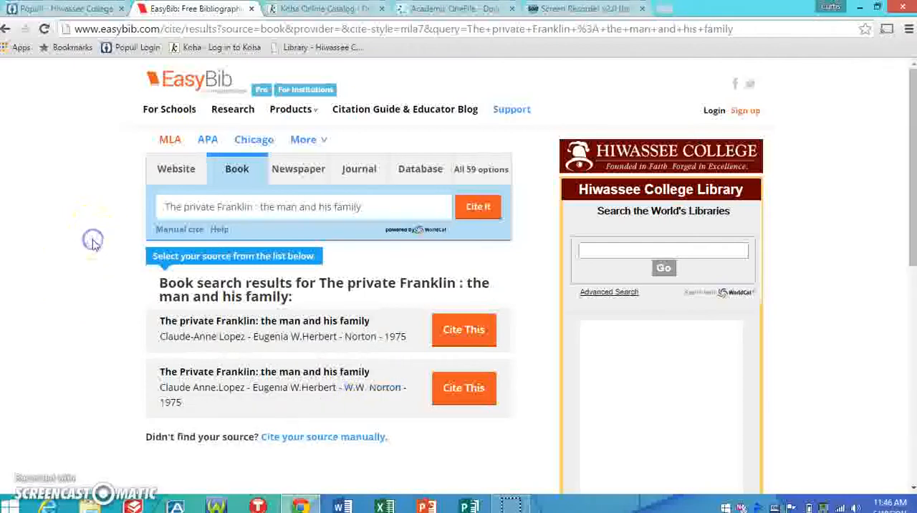
# - Check the publisher in the Koha catalog record against the publisher of the first EasyBib result
pyautogui.click(300, 12)
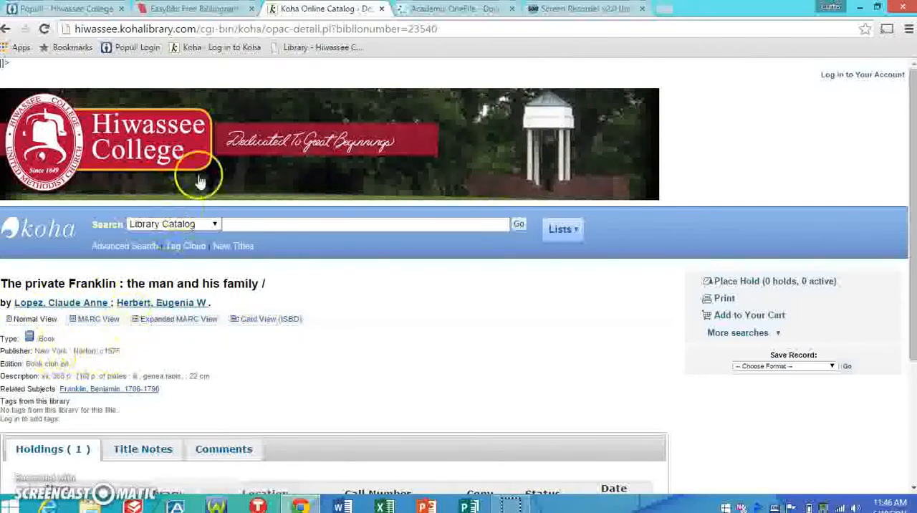
pyautogui.click(198, 10)
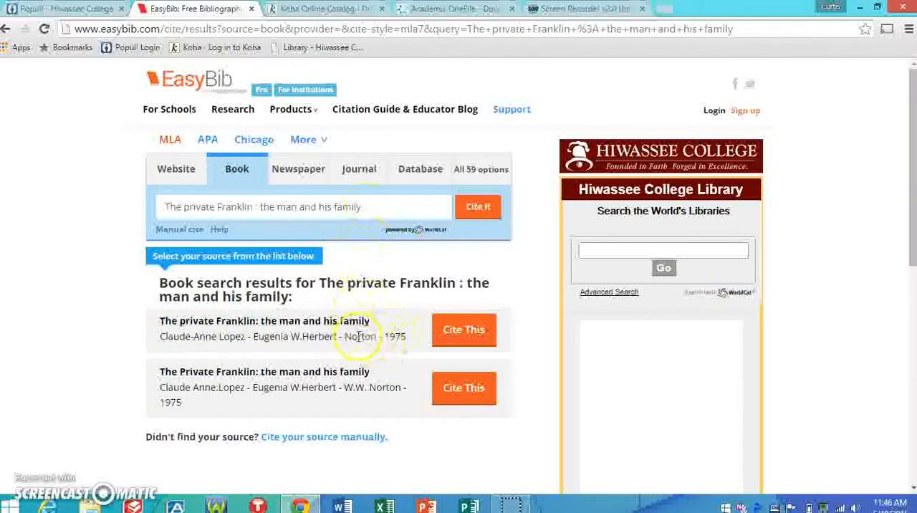
pyautogui.doubleClick(359, 336)
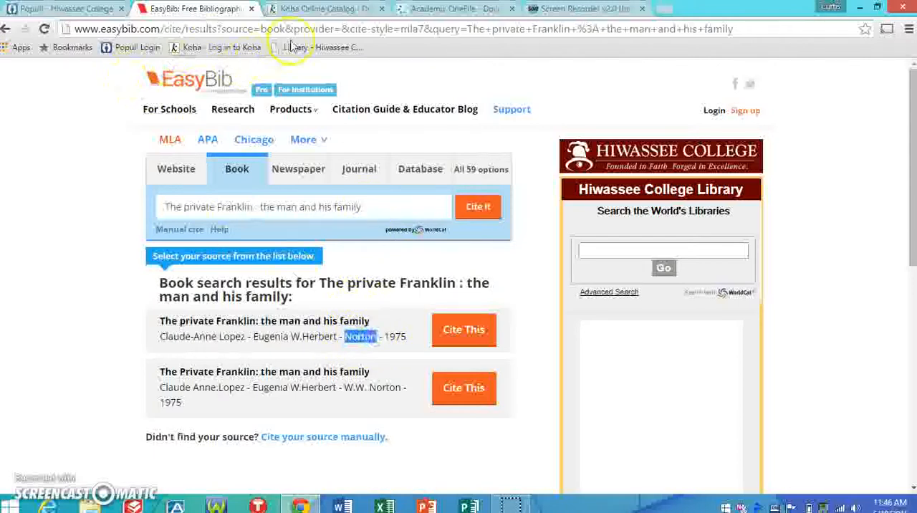
pyautogui.click(310, 9)
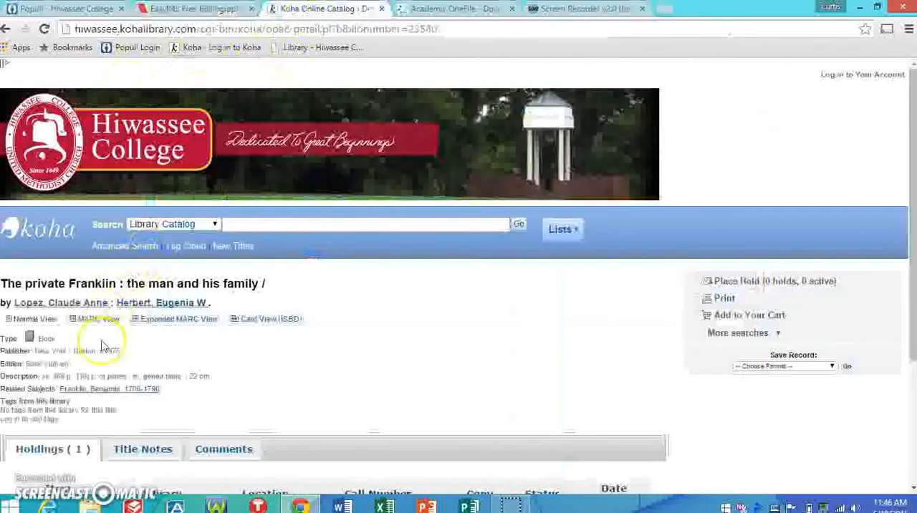
pyautogui.doubleClick(79, 351)
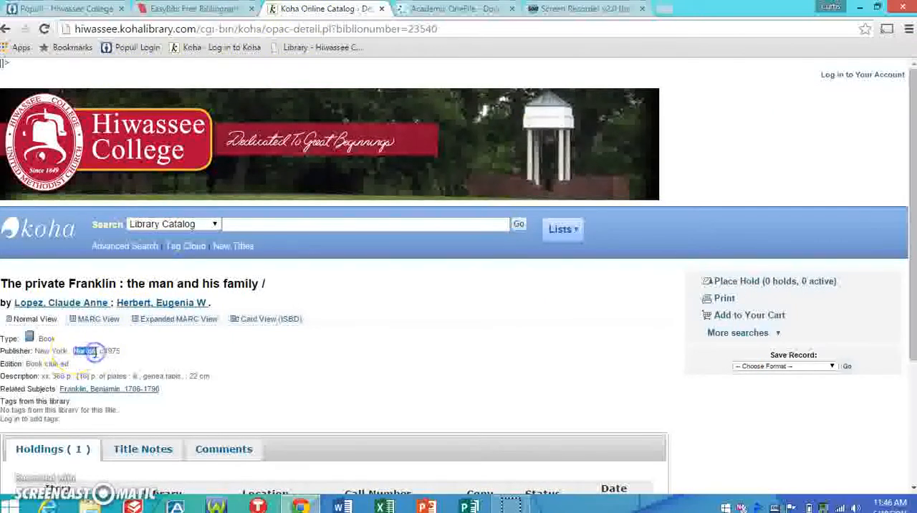
# - Return to EasyBib and choose the first result, published by Norton in 1975, for citing
pyautogui.click(194, 10)
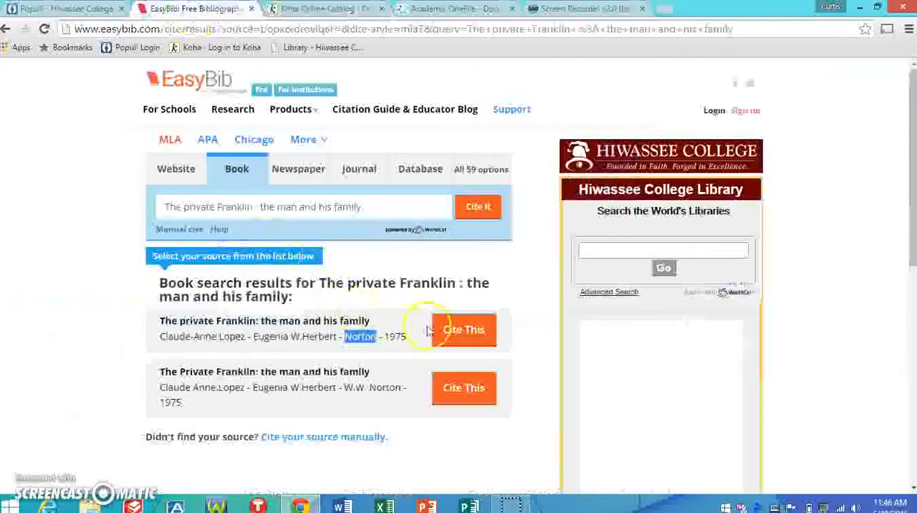
pyautogui.click(465, 336)
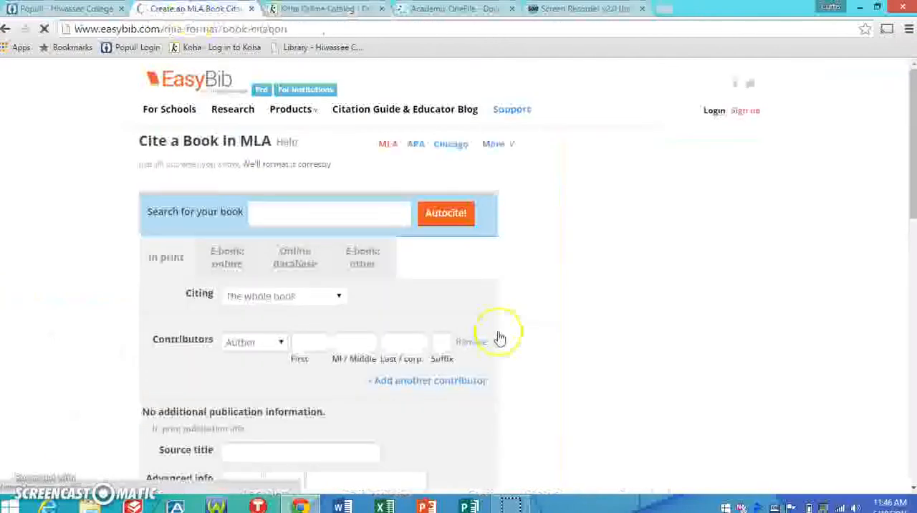
# - Capitalize "Private" and the subtitle's "The" in the source title of the citation form
pyautogui.moveTo(913, 178); pyautogui.dragTo(913, 243)
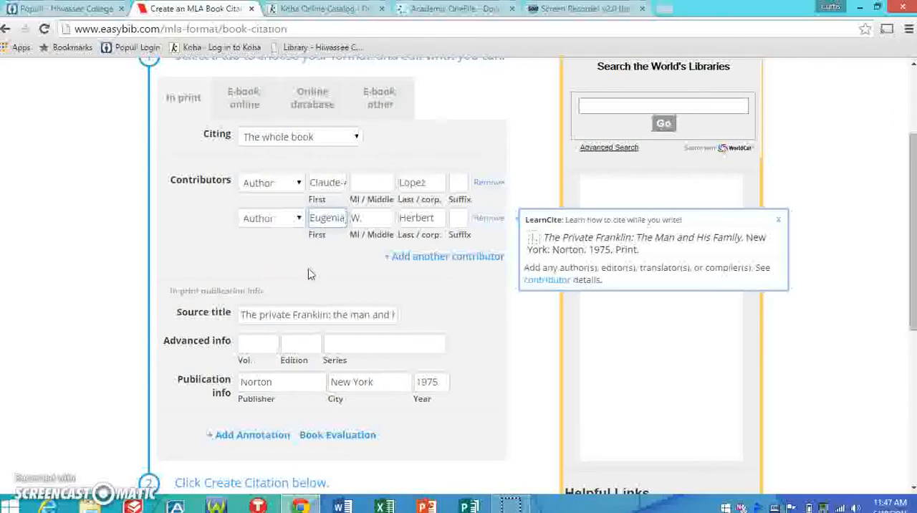
pyautogui.click(263, 313)
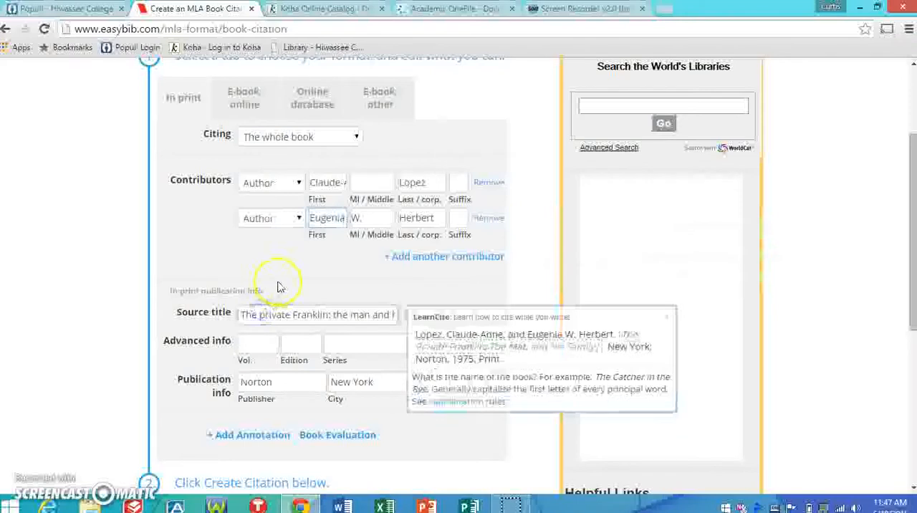
pyautogui.press('BackSpace')
pyautogui.write('P')
pyautogui.write('P')
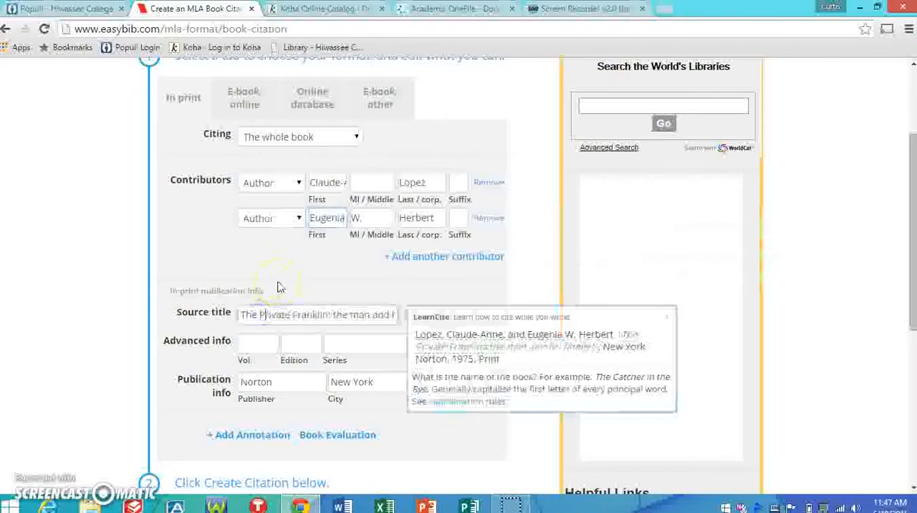
pyautogui.click(337, 315)
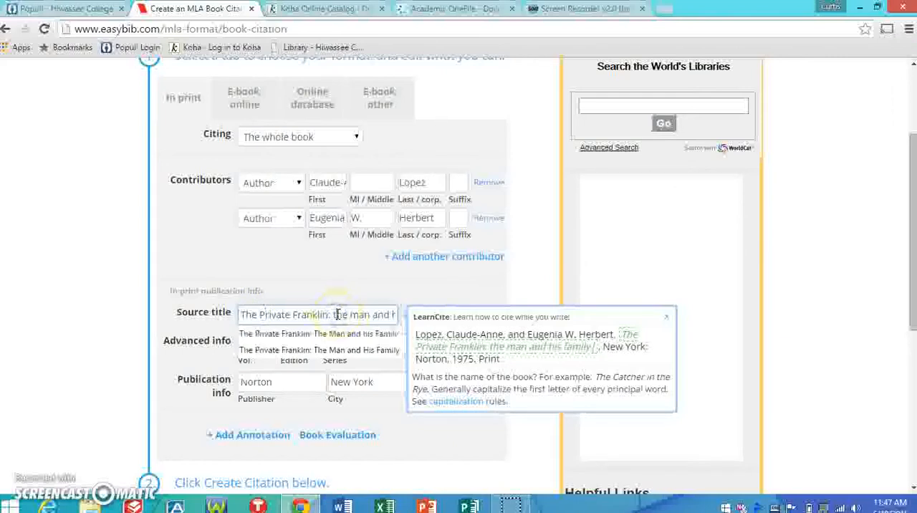
pyautogui.press('BackSpace')
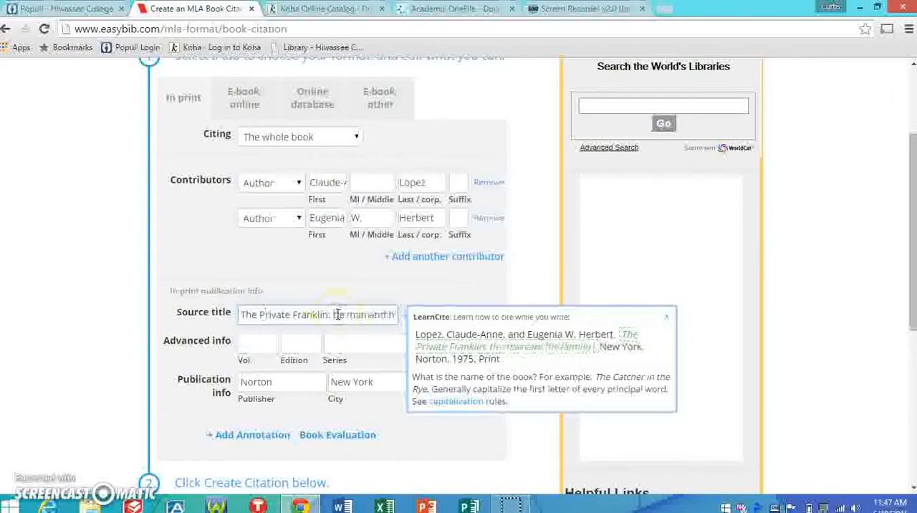
pyautogui.click(342, 315)
pyautogui.write('T')
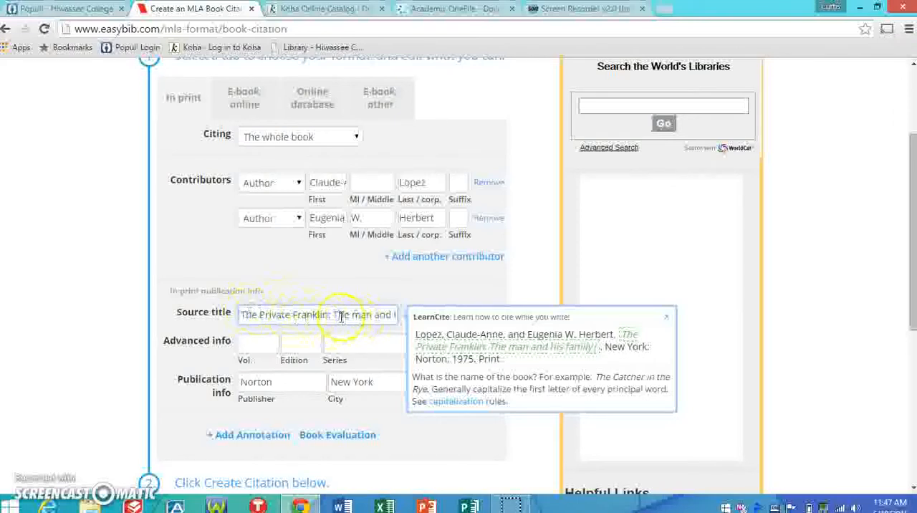
# - Capitalize "Man" and "Family" in the source title's subtitle
pyautogui.click(362, 315)
pyautogui.press('BackSpace')
pyautogui.write('M')
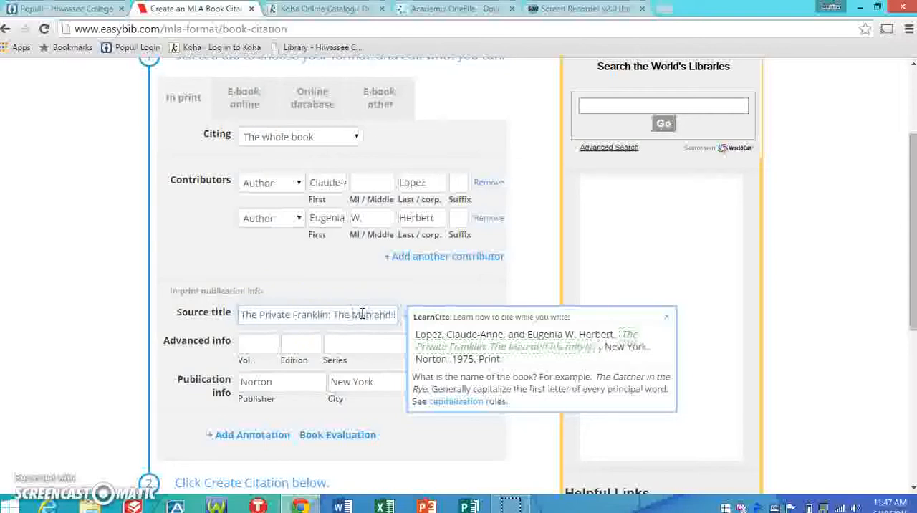
pyautogui.press('Right')
pyautogui.press('Right')
pyautogui.press('Right')
pyautogui.press('Right')
pyautogui.press('Right')
pyautogui.press('Right')
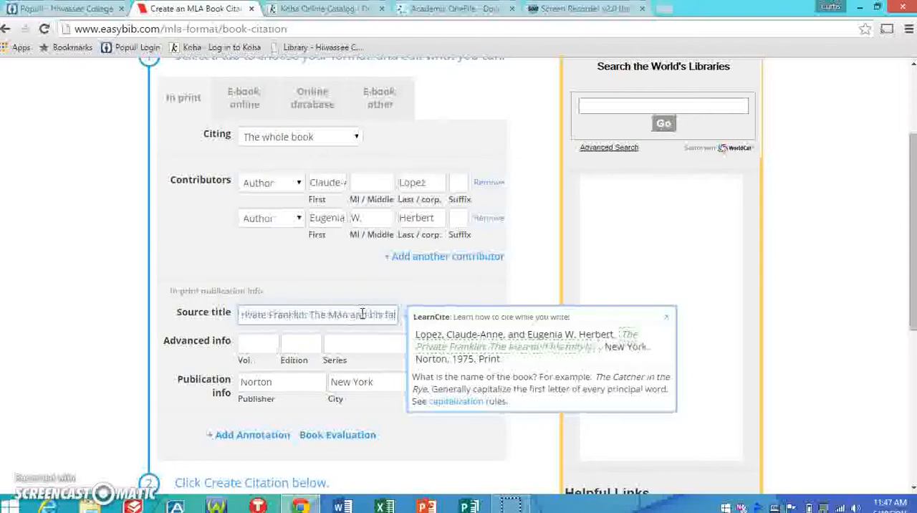
pyautogui.press('BackSpace')
pyautogui.write('F')
pyautogui.click(325, 265)
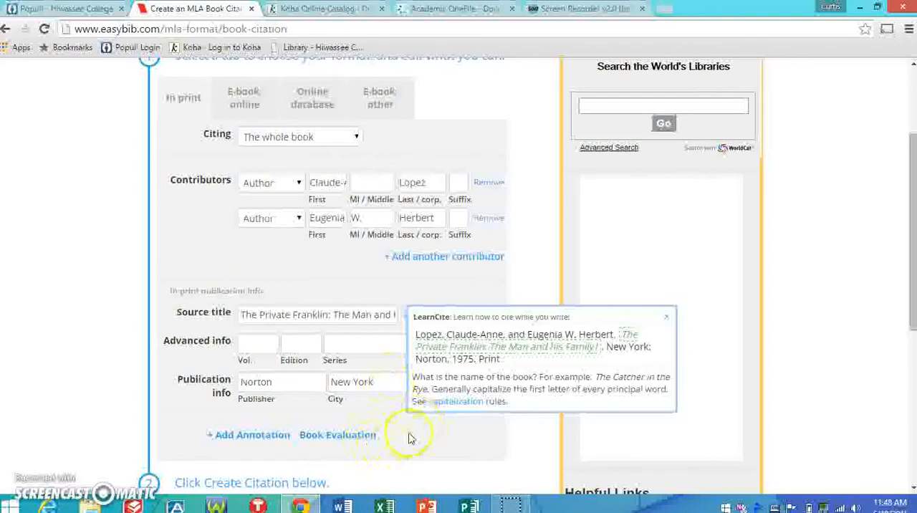
# - Create the citation from the completed book form and copy the full text of the new MLA citation
pyautogui.click(912, 450)
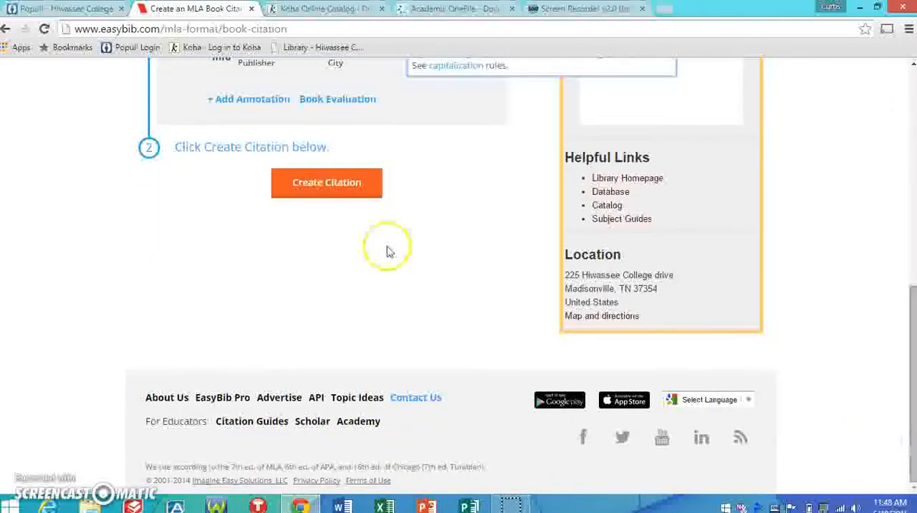
pyautogui.click(340, 186)
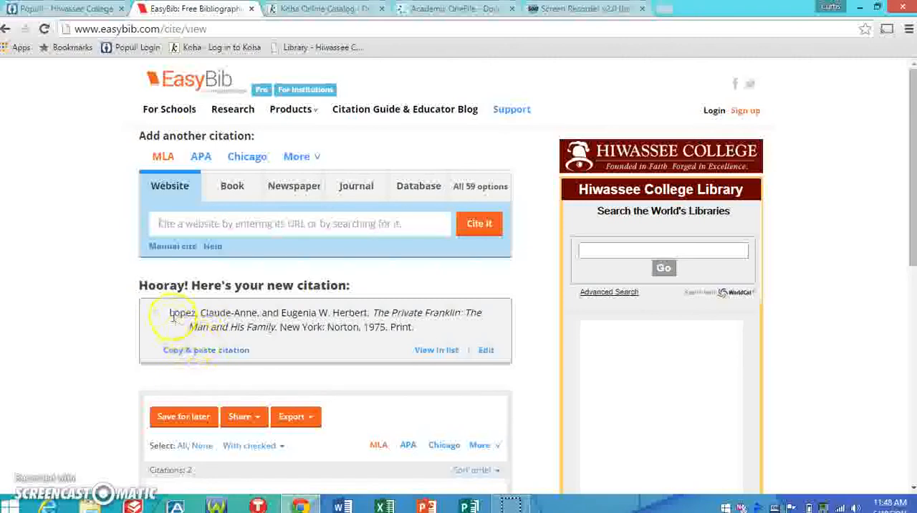
pyautogui.moveTo(172, 313); pyautogui.dragTo(407, 325)
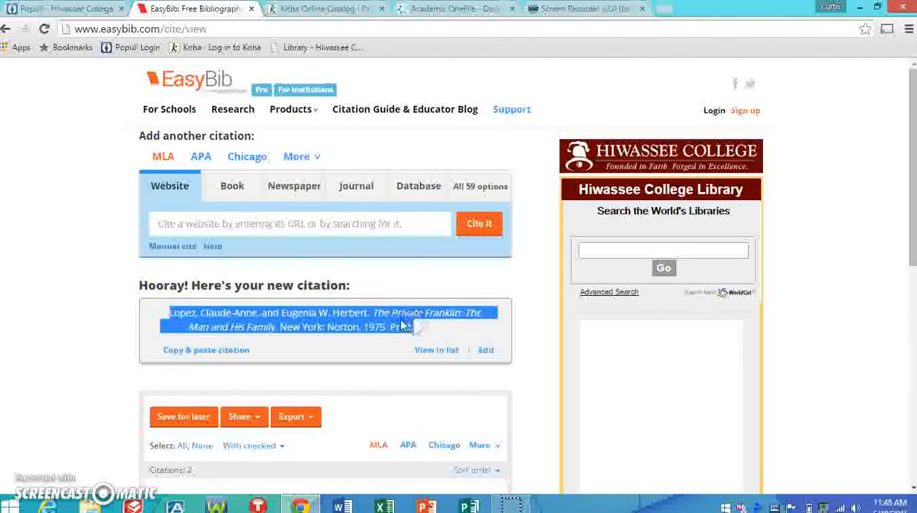
pyautogui.rightClick(403, 324)
pyautogui.click(420, 328)
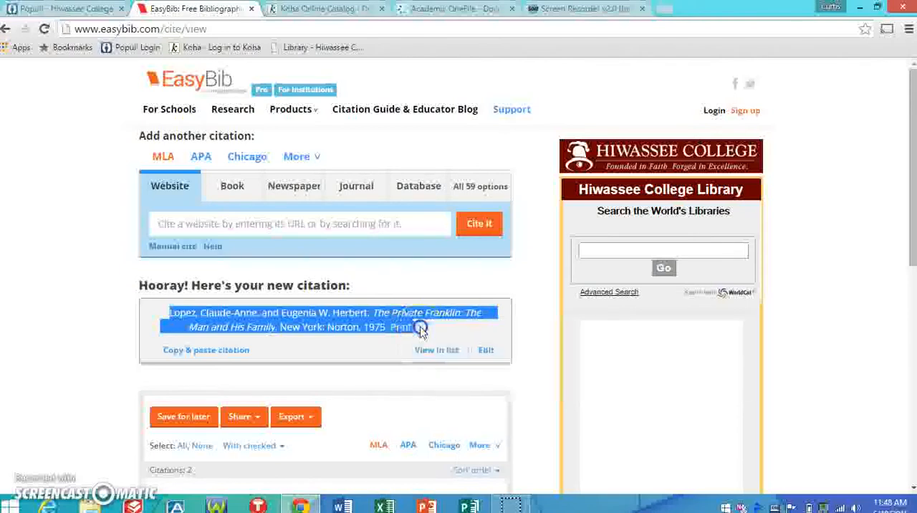
# - Switch to the Populi test and paste the copied book citation as the answer to question 17, Activity 8
pyautogui.click(49, 9)
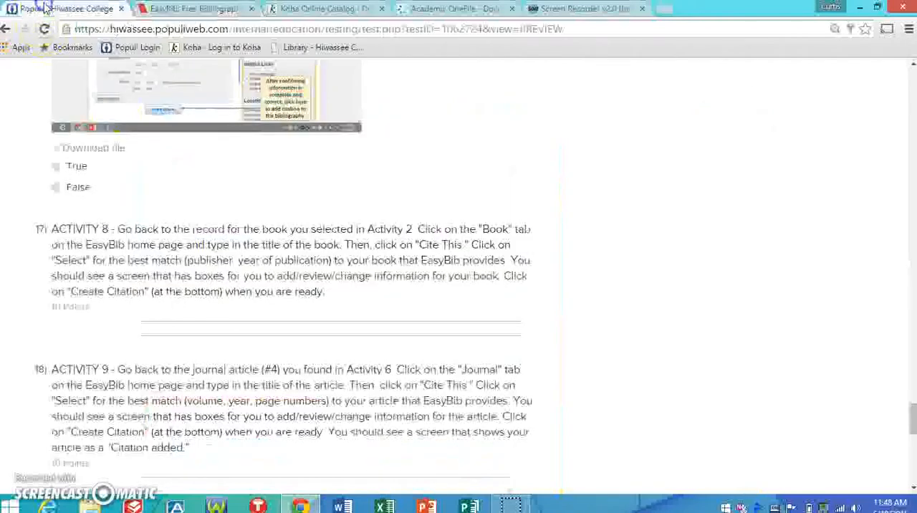
pyautogui.click(66, 326)
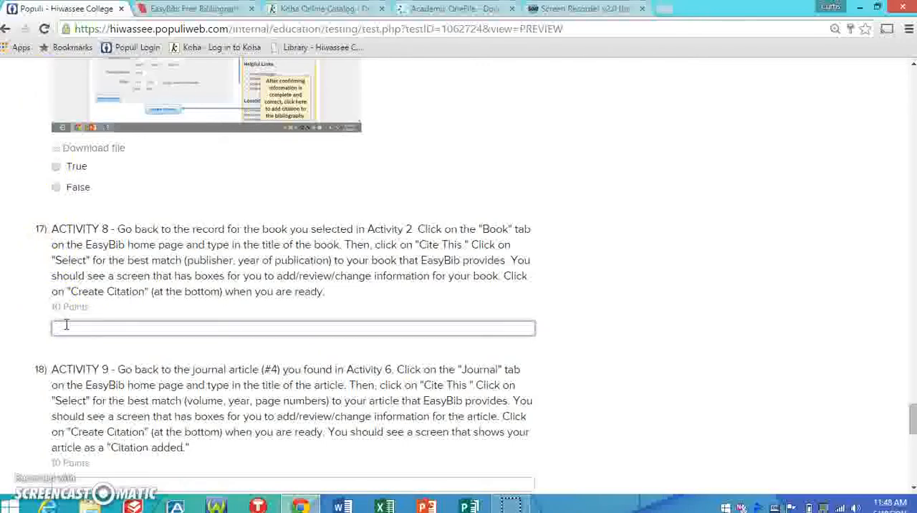
pyautogui.hotkey('ctrl', 'v')
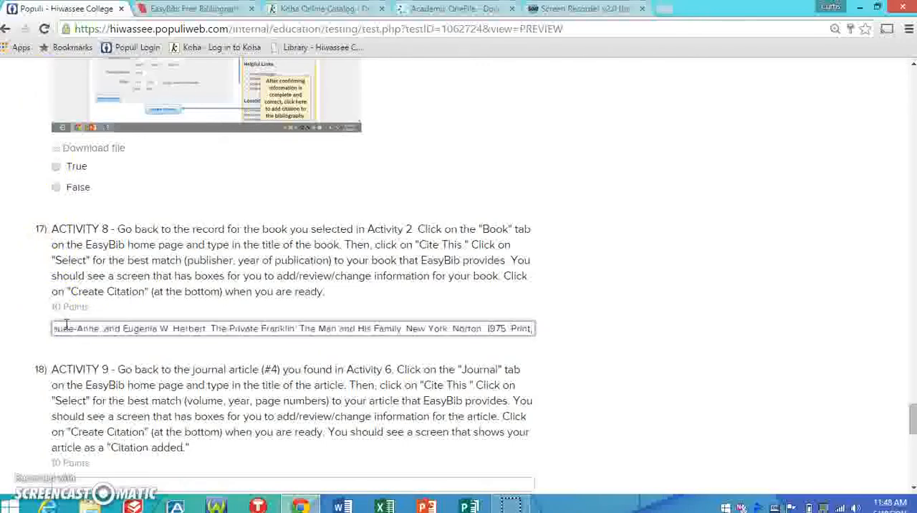
pyautogui.click(275, 265)
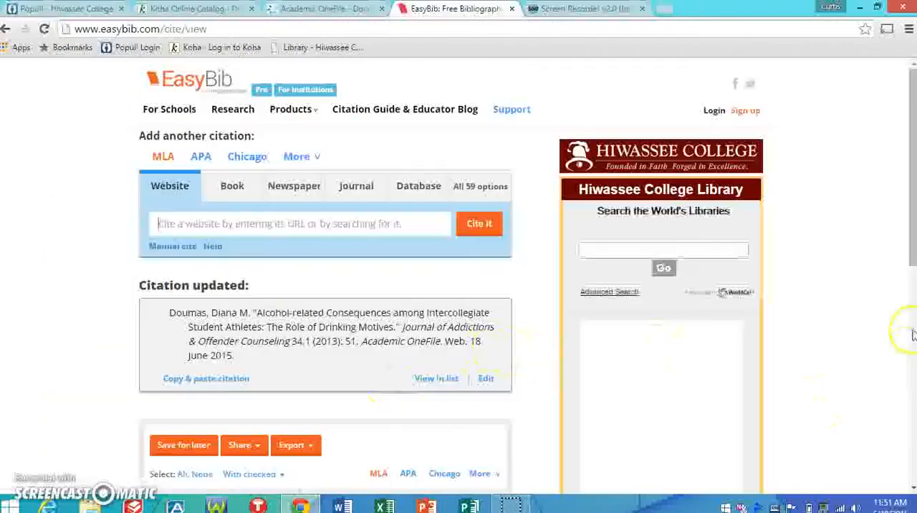